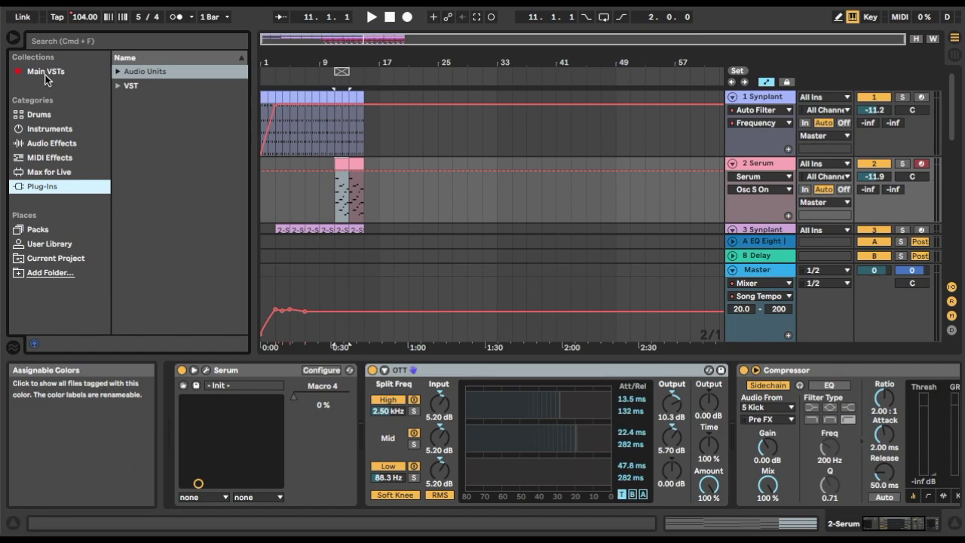
- Tag the Analog instrument red so it joins the Main VSTs collection, and confirm it appears there
left_click(45, 73)
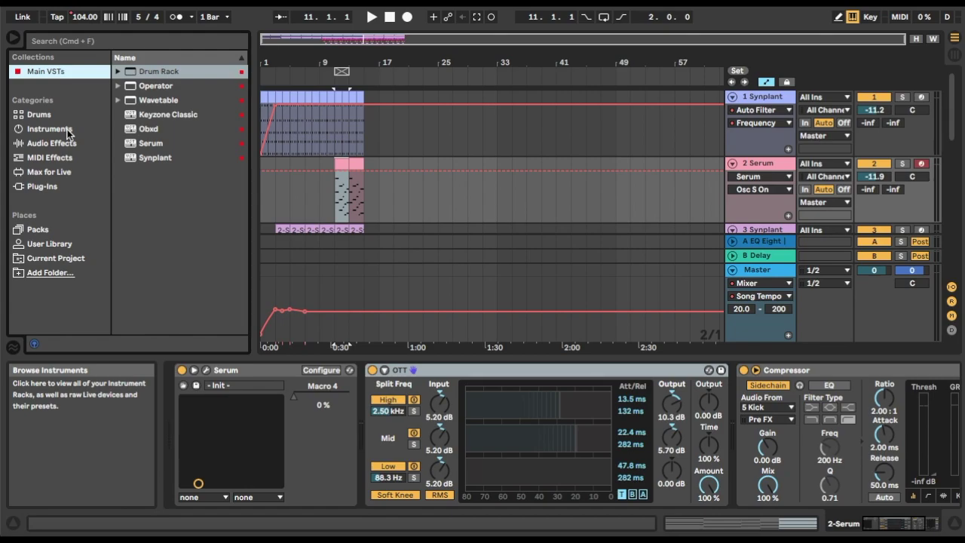
left_click(39, 129)
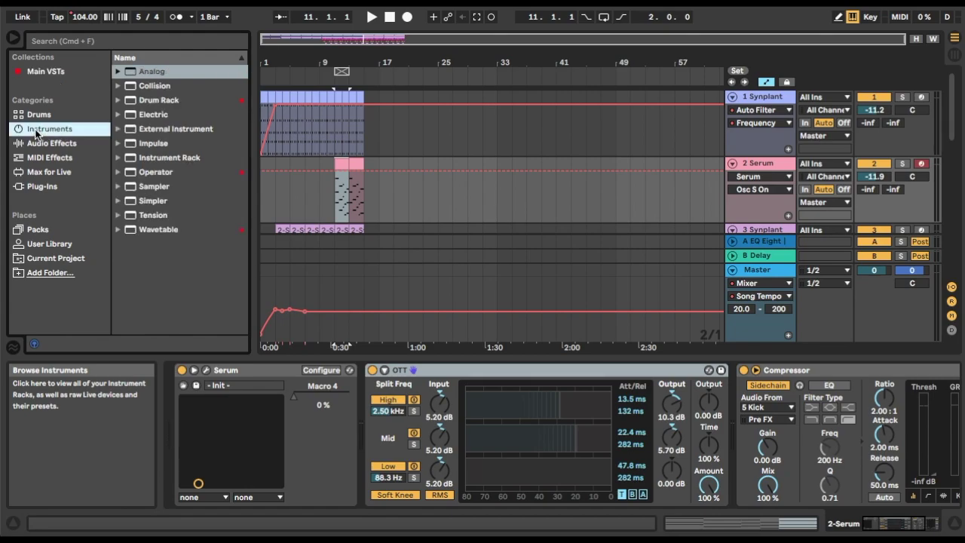
left_click(155, 114)
left_click(150, 73)
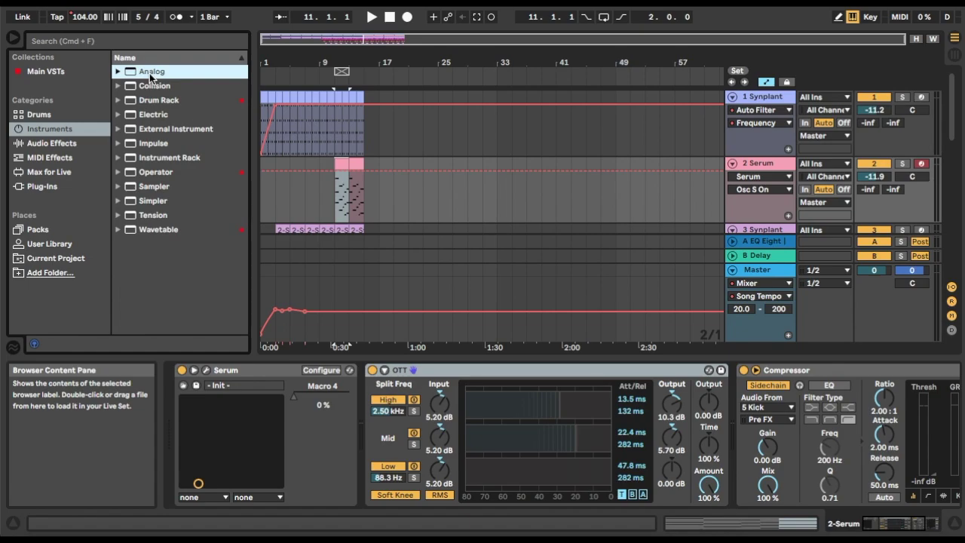
left_click(78, 76)
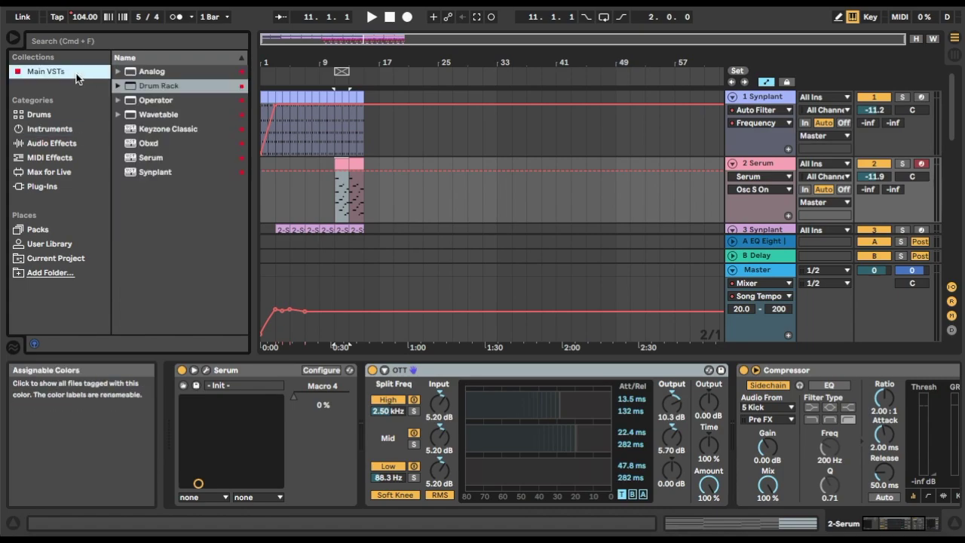
- Untag Analog to remove it from Main VSTs, then show Main VSTs' contents again
left_click(158, 72)
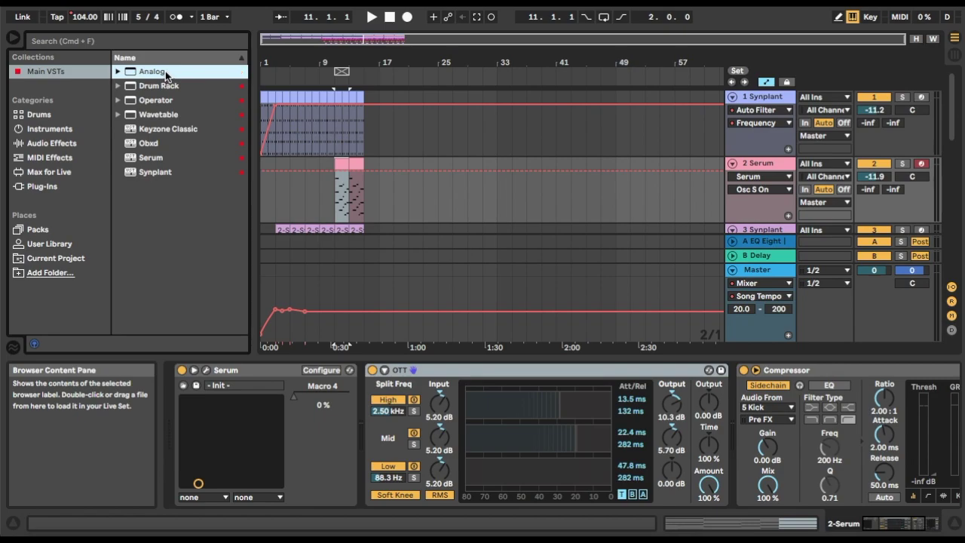
left_click(39, 114)
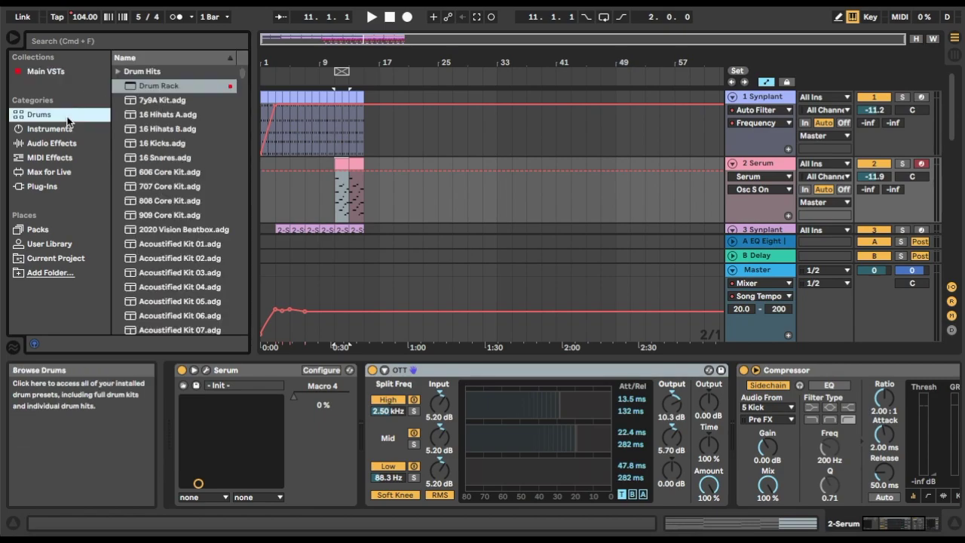
left_click(63, 71)
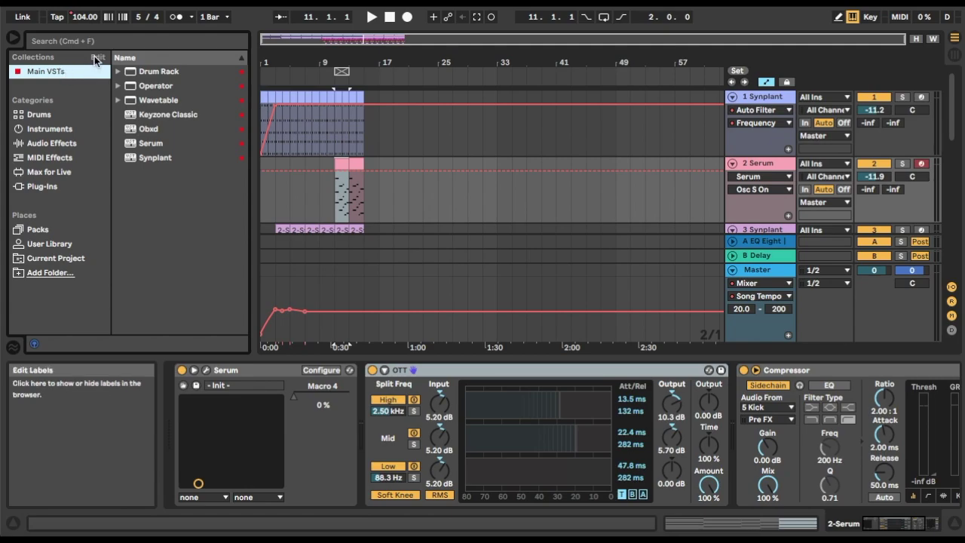
left_click(95, 57)
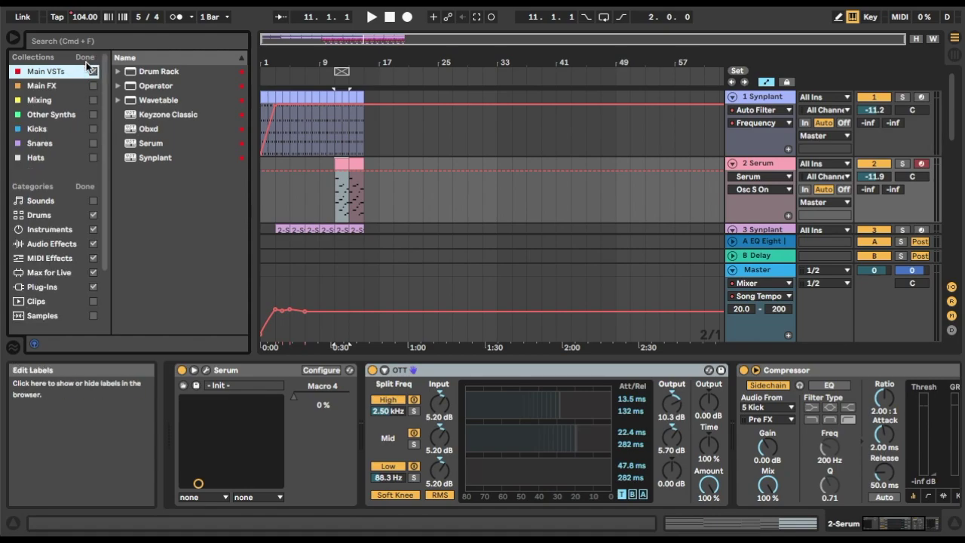
- Enable Main FX, Mixing, Other Synths, Kicks, Snares and Hats in the Collections sidebar alongside Main VSTs
left_click(86, 58)
left_click(98, 57)
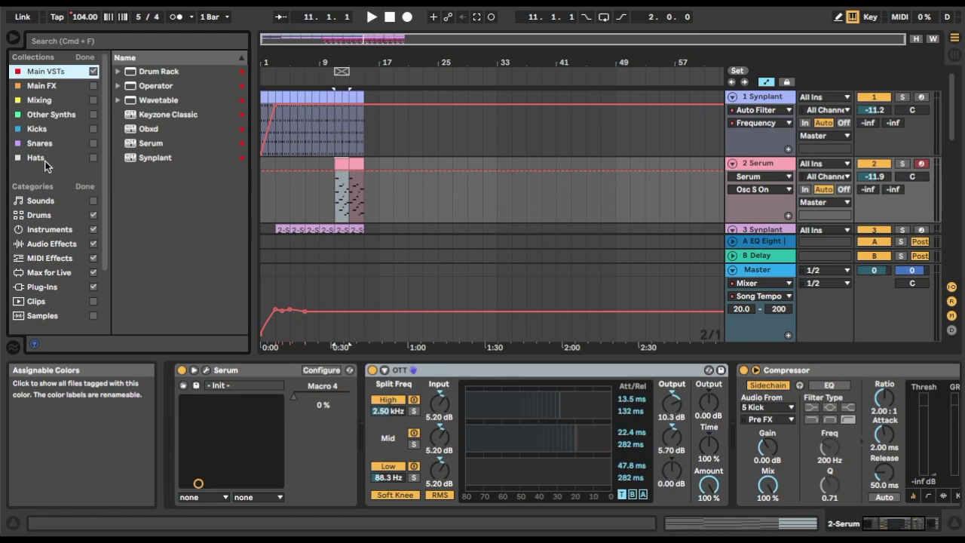
left_click(94, 101)
left_click(94, 114)
left_click(94, 128)
left_click(93, 144)
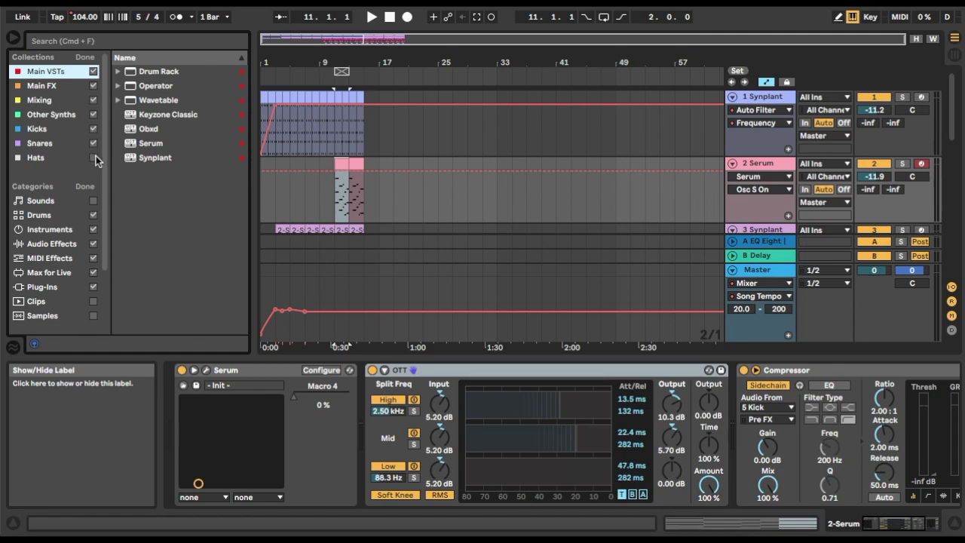
left_click(93, 158)
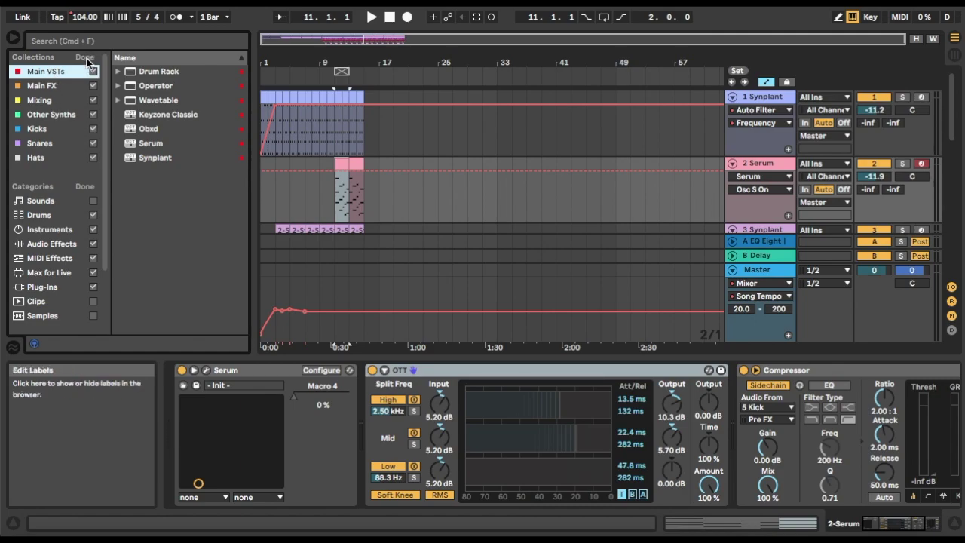
left_click(87, 58)
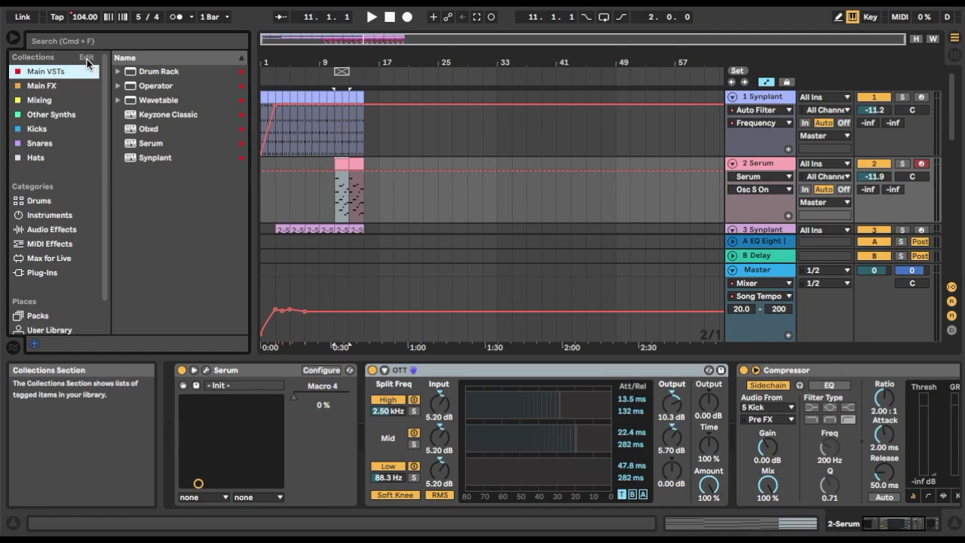
left_click(45, 85)
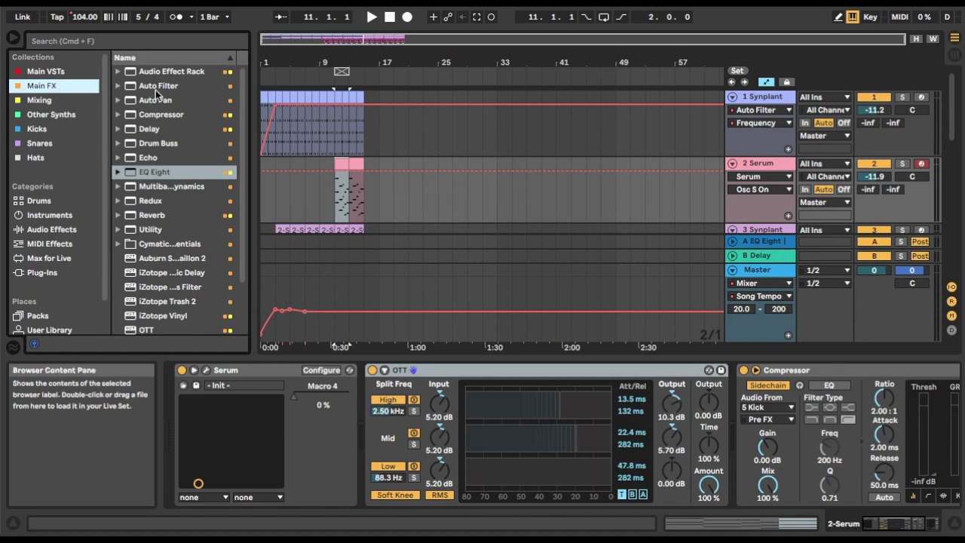
scroll(160, 188, "down", 3)
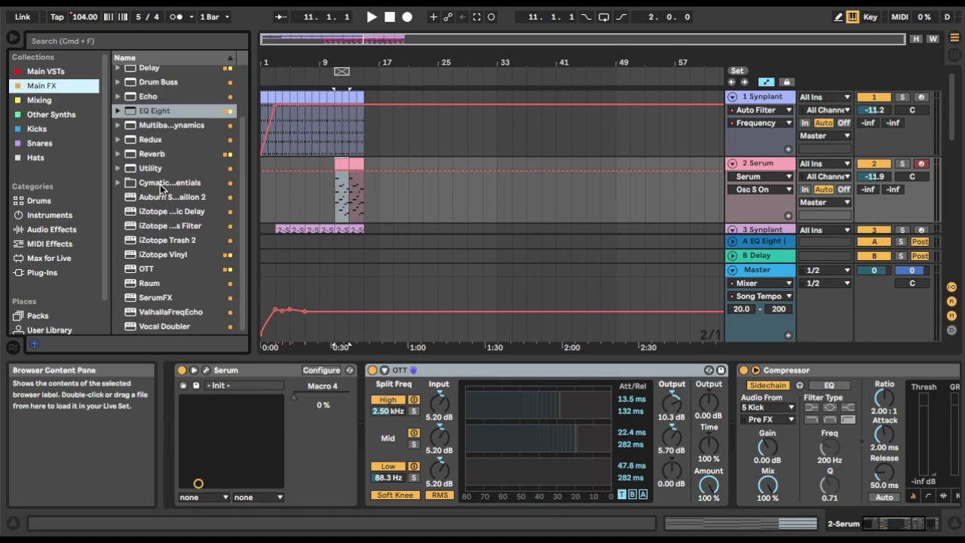
scroll(150, 181, "up", 3)
left_click(47, 102)
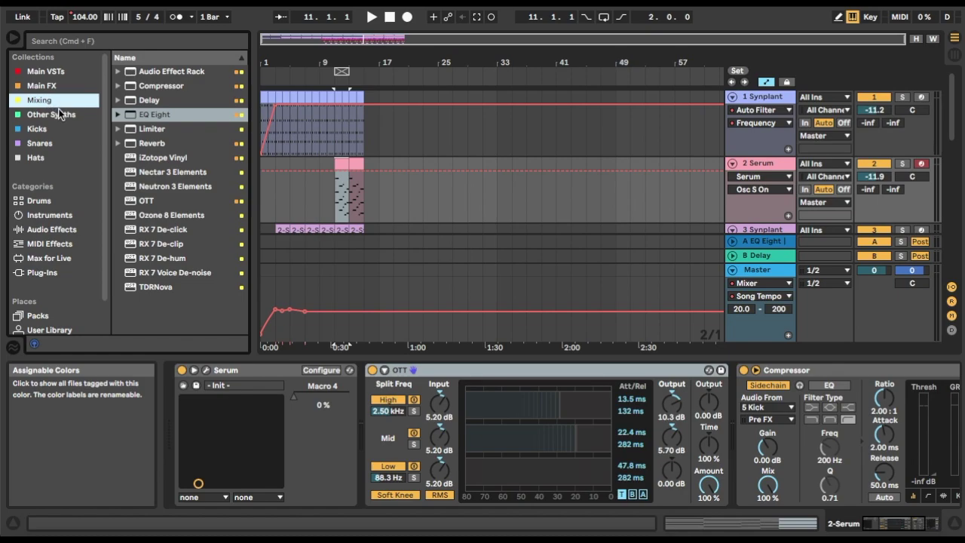
left_click(59, 115)
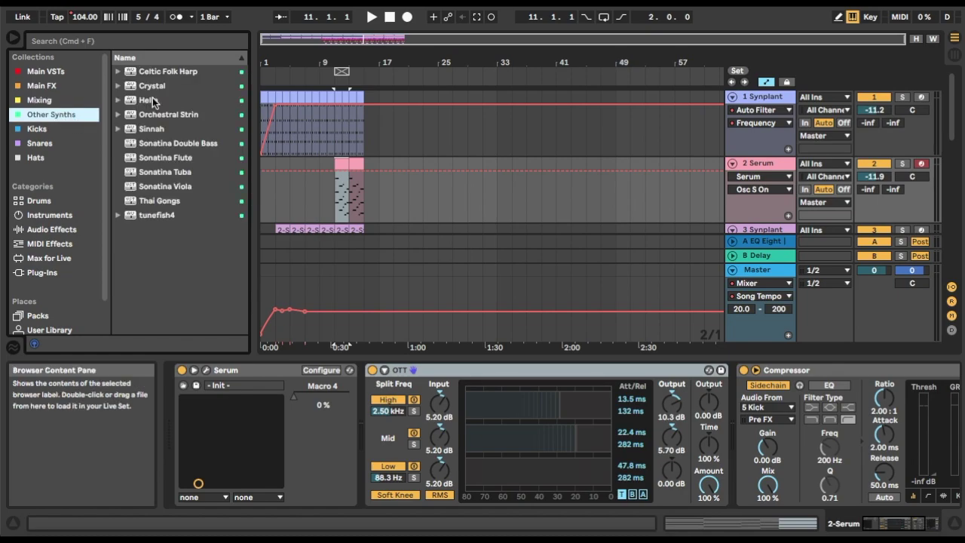
left_click(40, 130)
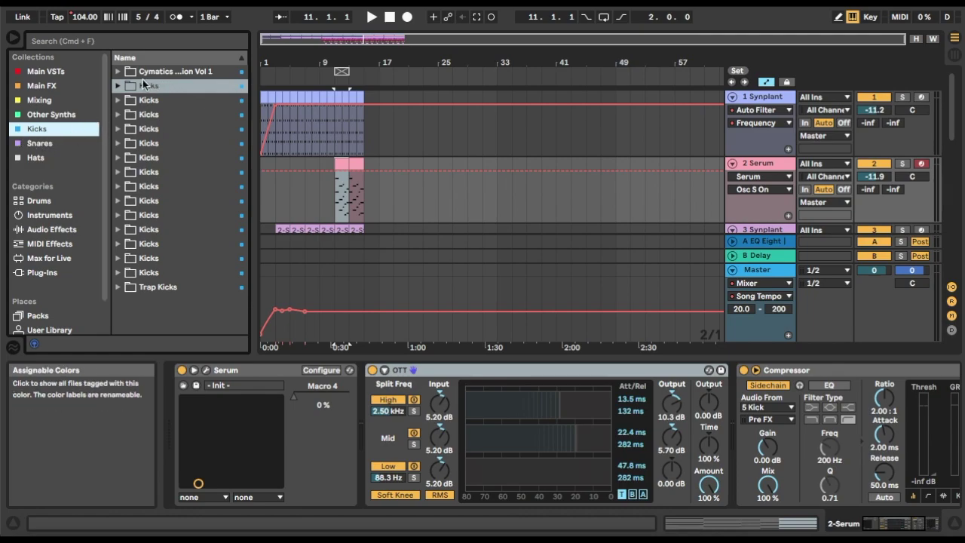
left_click(49, 145)
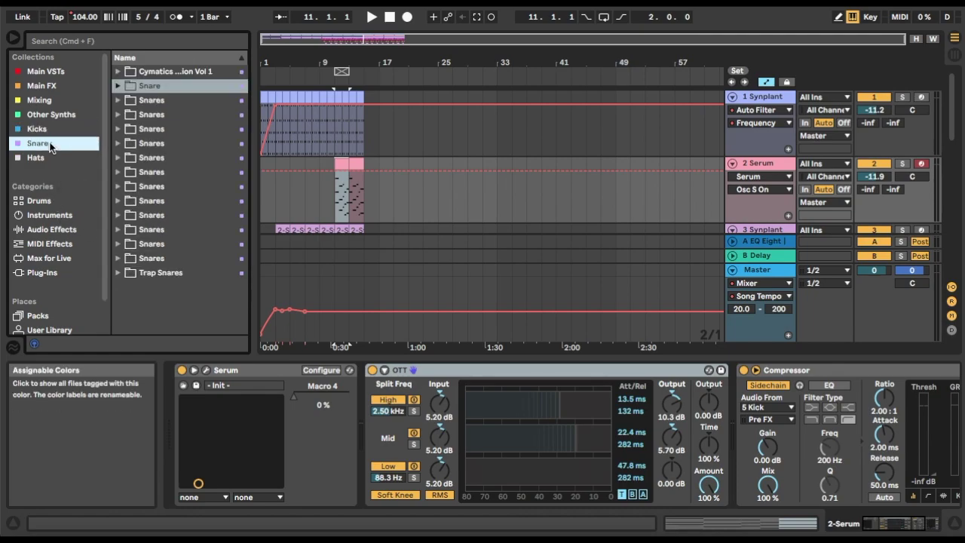
left_click(33, 161)
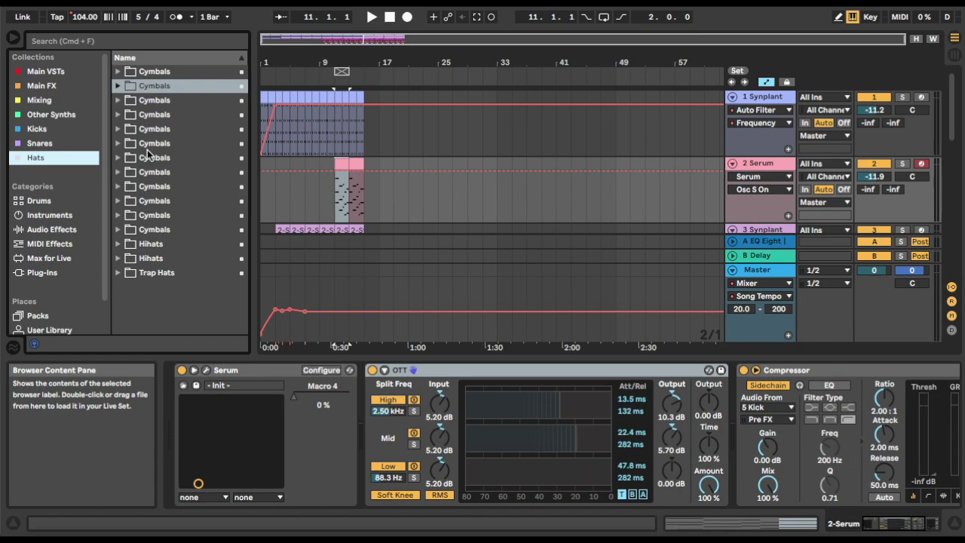
scroll(39, 272, "down", 2)
left_click(46, 298)
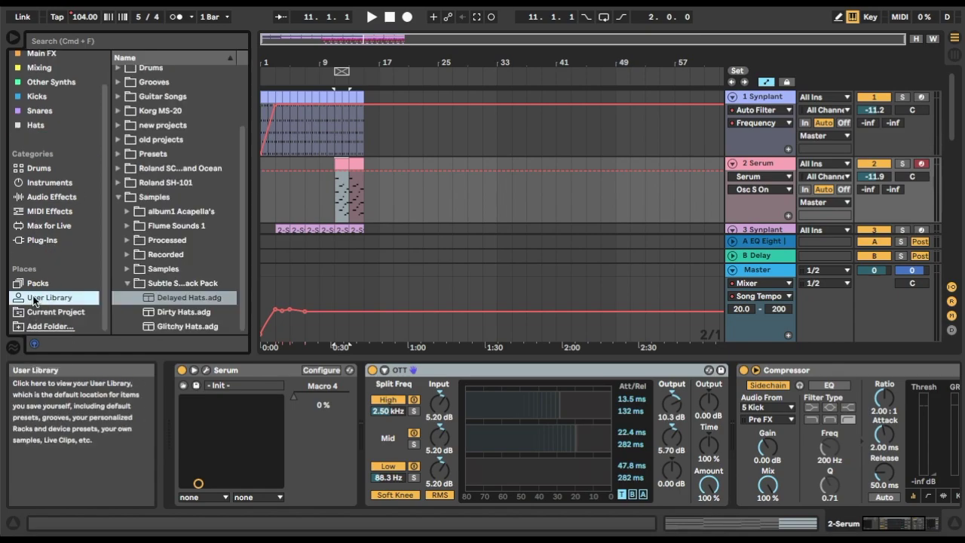
left_click(127, 269)
scroll(190, 242, "down", 10)
scroll(191, 242, "up", 10)
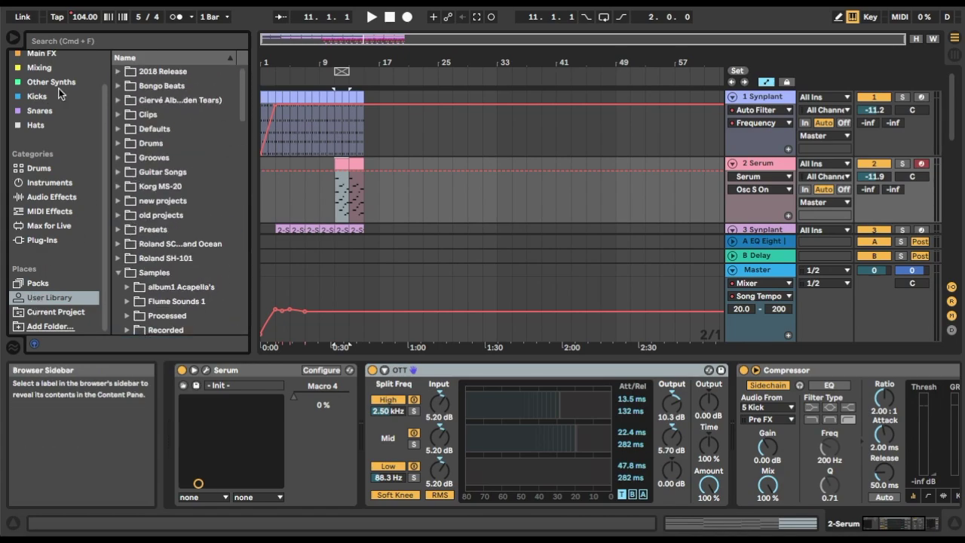
scroll(59, 88, "up", 3)
left_click(45, 71)
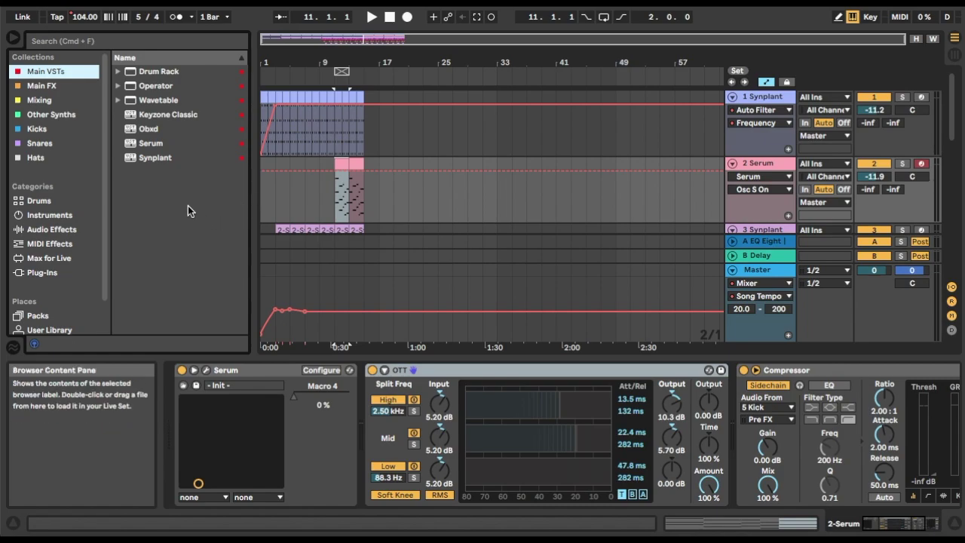
- Browse the Main FX collection, selecting the Delay and Drum Buss effects
left_click(58, 87)
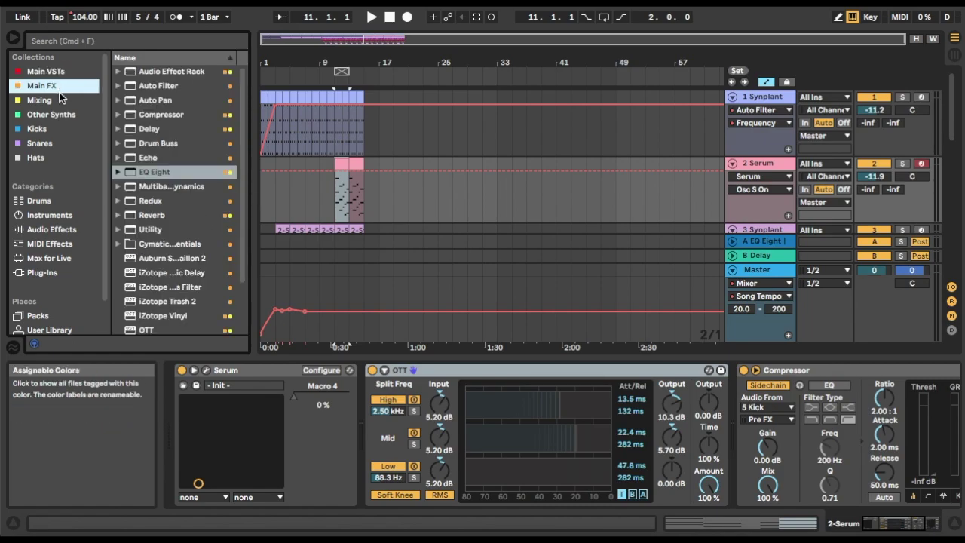
scroll(154, 166, "down", 2)
scroll(155, 167, "up", 2)
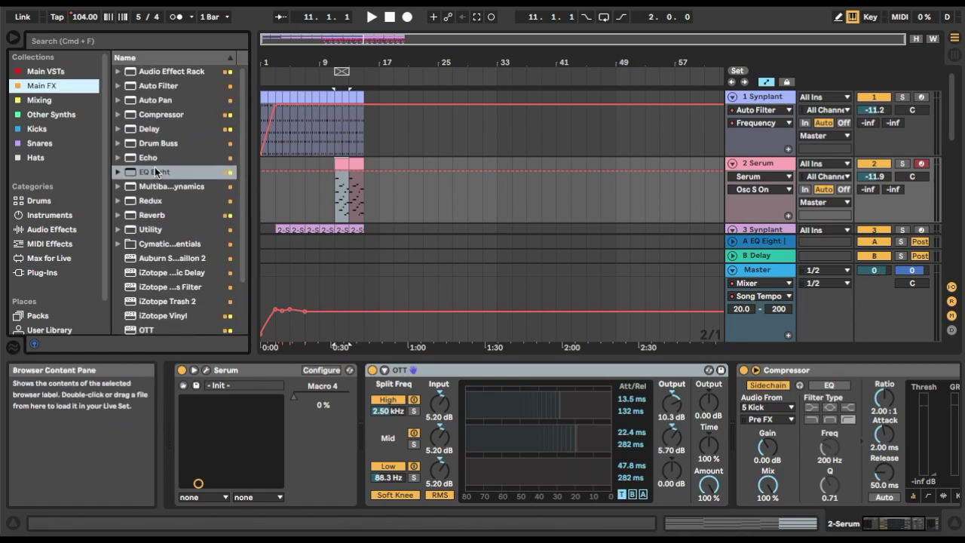
left_click(181, 129)
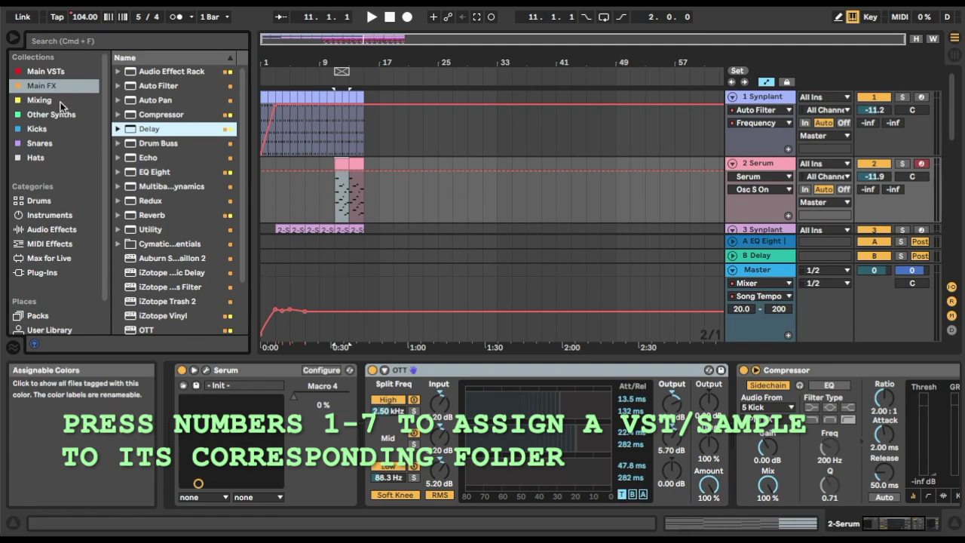
left_click(185, 146)
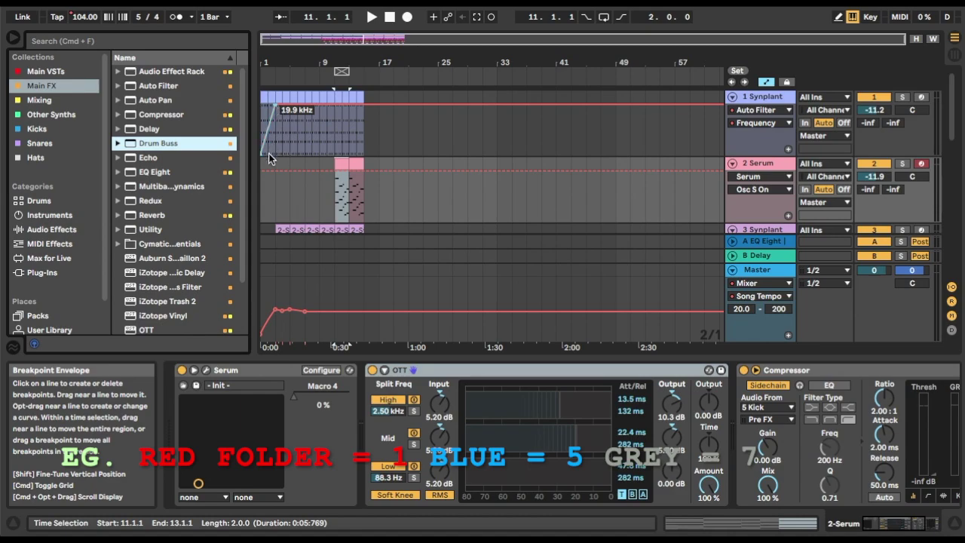
scroll(184, 169, "down", 3)
scroll(154, 163, "up", 3)
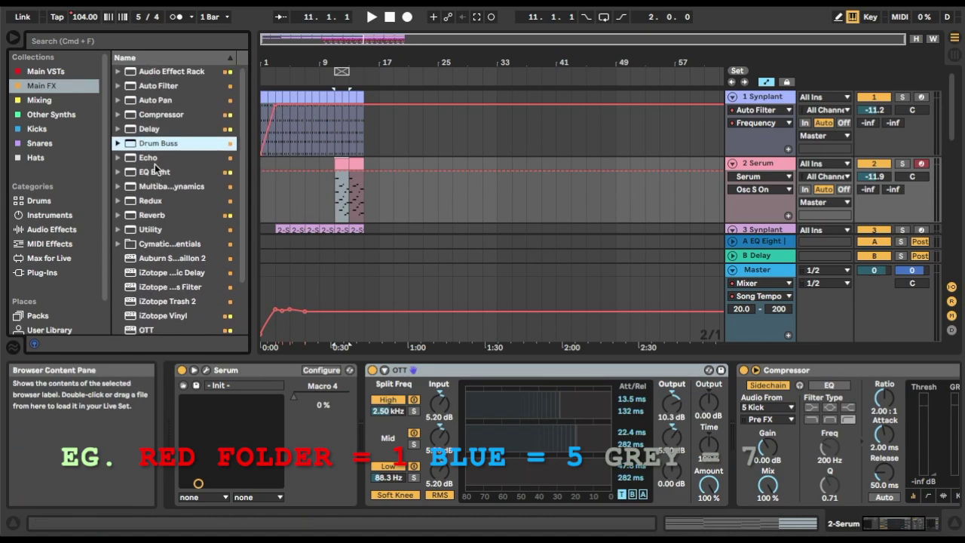
- Step through Main VSTs, Mixing, Other Synths, Kicks, Snares and Hats, ending on Kicks' sample folders
left_click(33, 73)
left_click(35, 101)
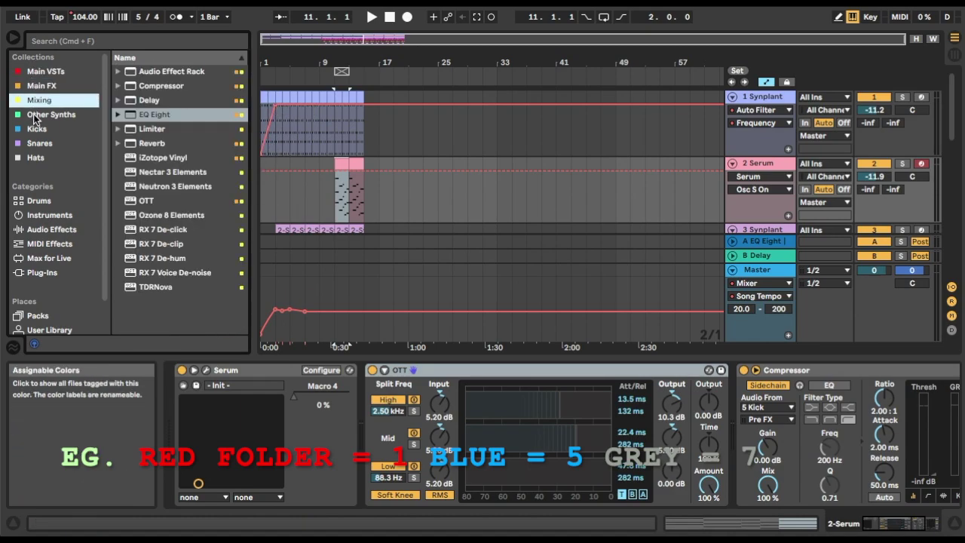
left_click(35, 115)
left_click(42, 129)
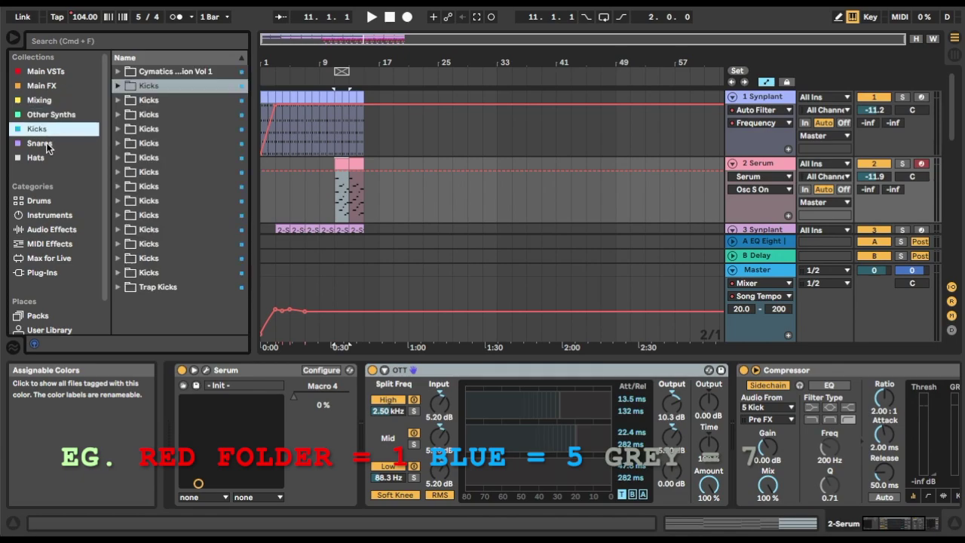
left_click(46, 144)
left_click(43, 156)
left_click(39, 129)
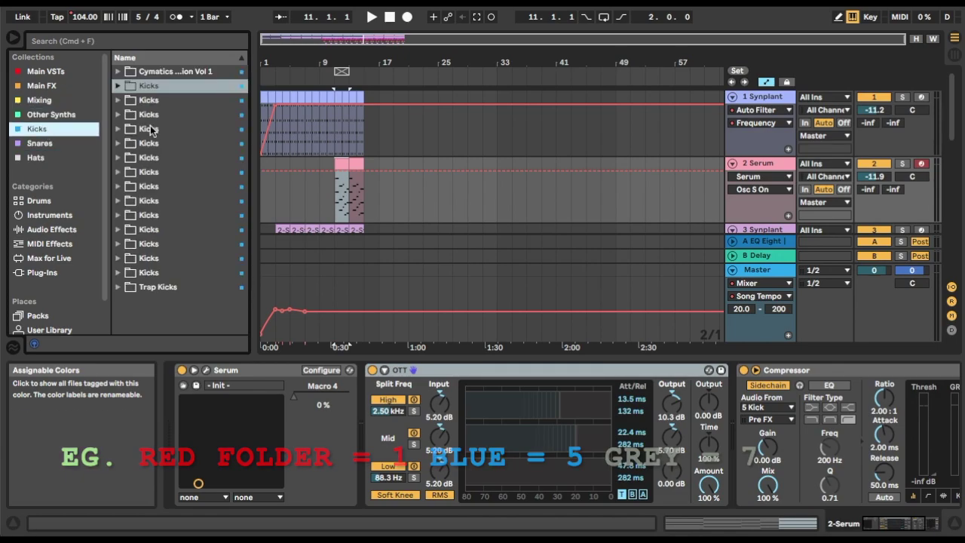
scroll(290, 173, "down", 10)
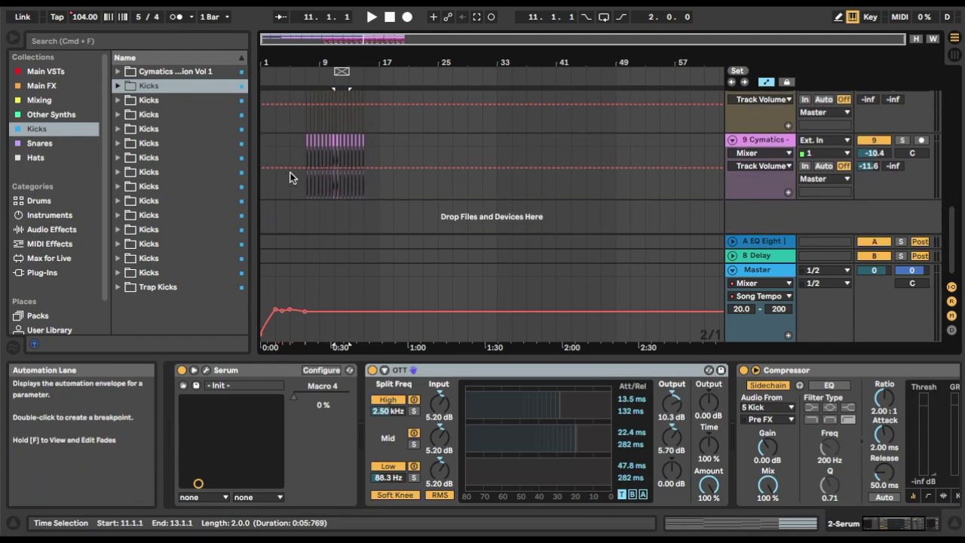
- Play the arrangement from bar 1.1.1 while scrolling the tracks, and stop playback at 15.3.2
scroll(292, 177, "up", 10)
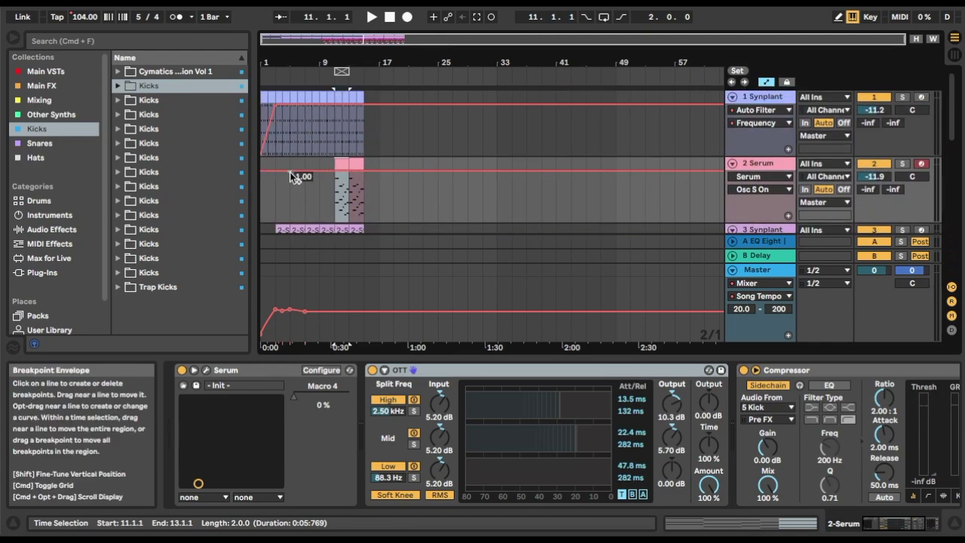
left_click(264, 163)
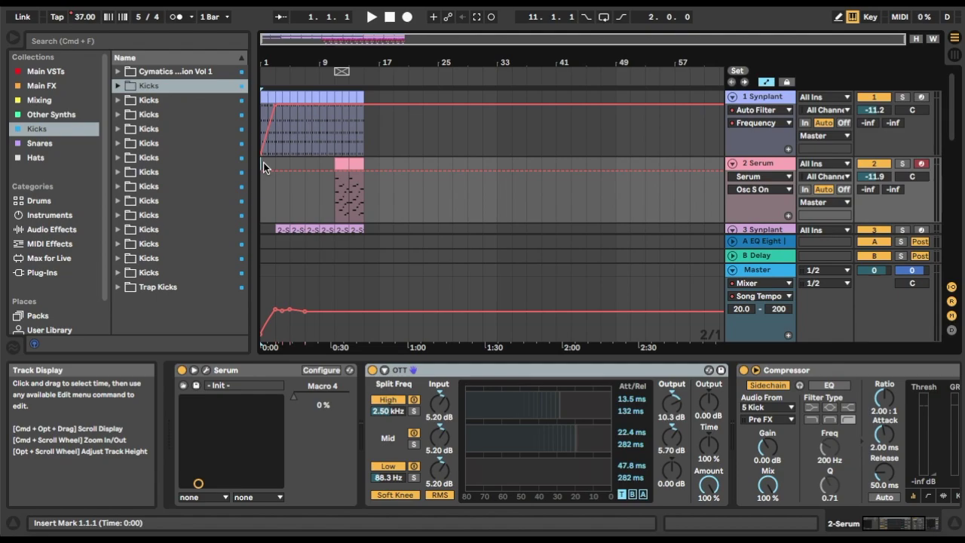
key("space")
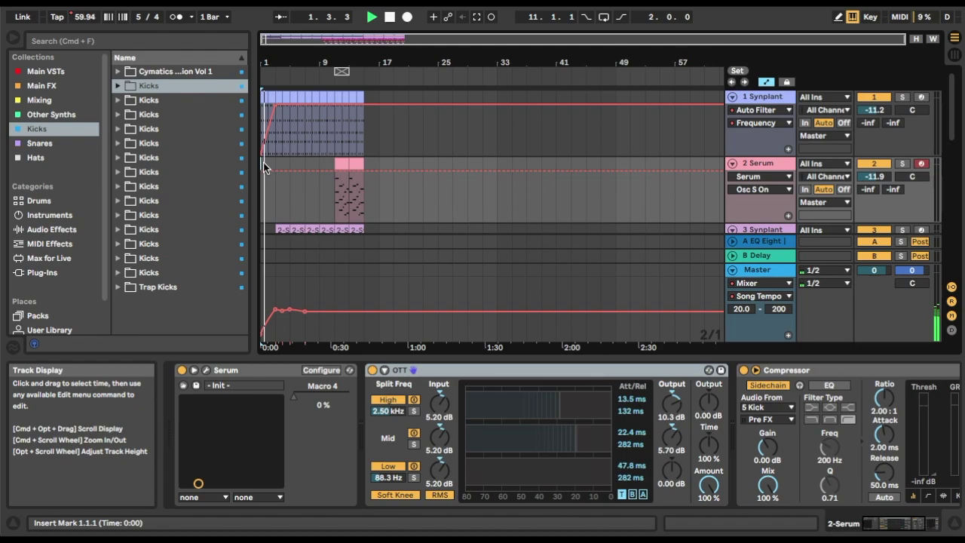
scroll(263, 165, "down", 3)
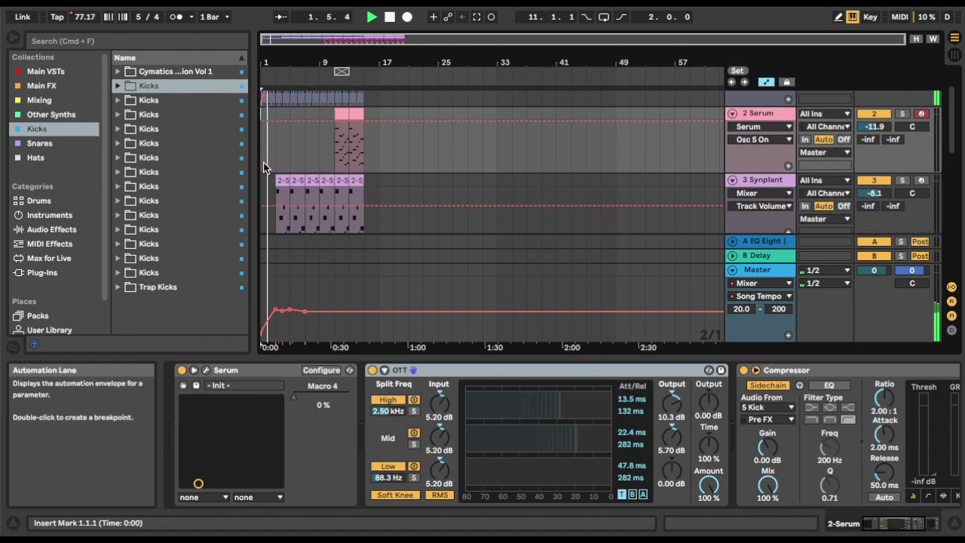
scroll(264, 165, "down", 10)
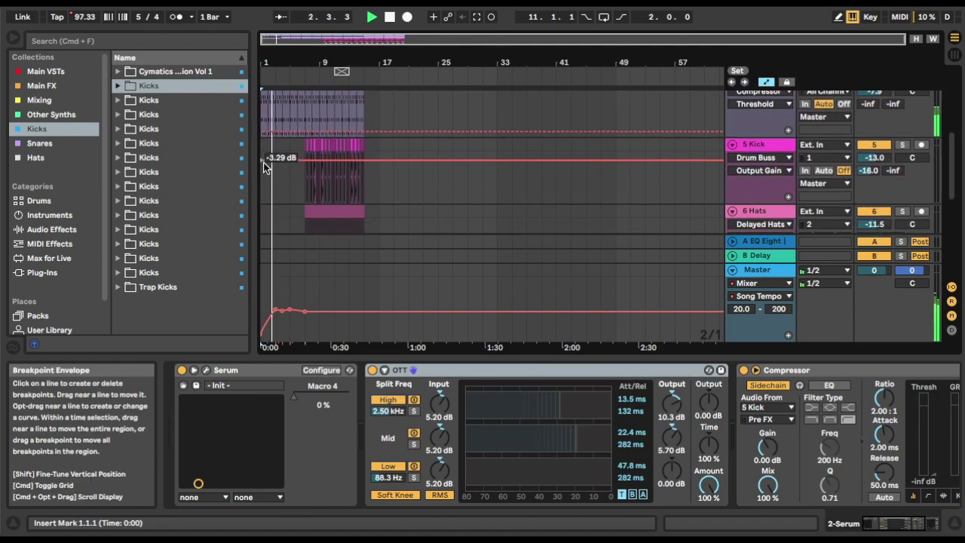
scroll(264, 166, "down", 2)
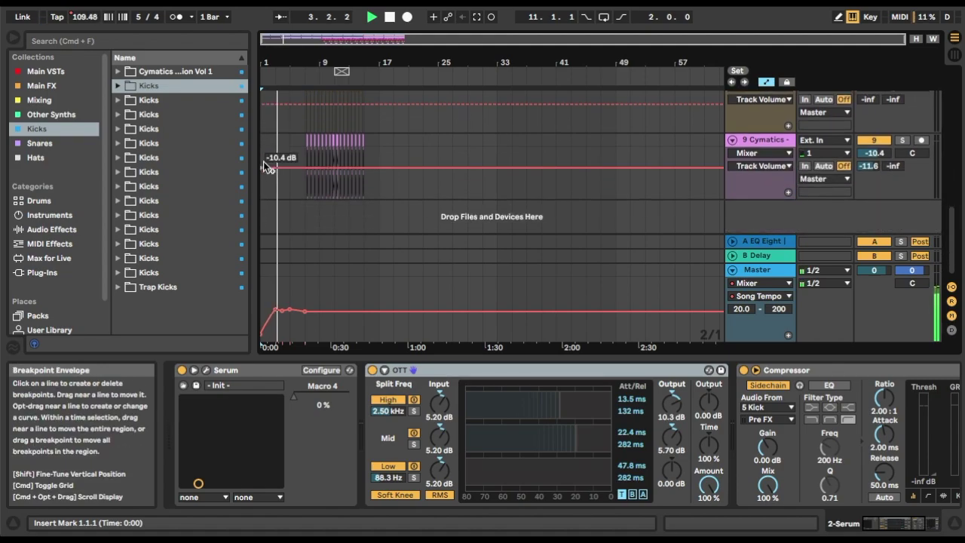
scroll(264, 166, "up", 4)
scroll(263, 167, "up", 6)
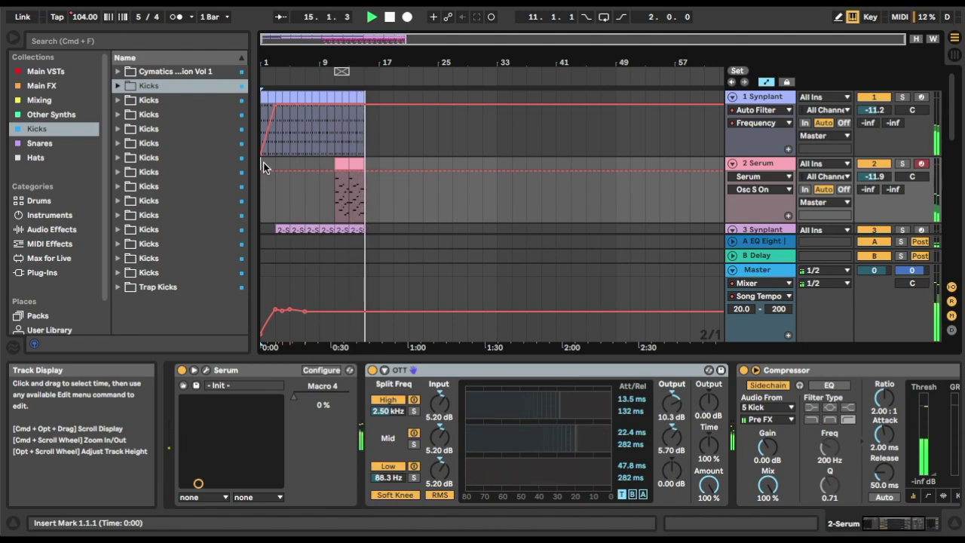
key("space")
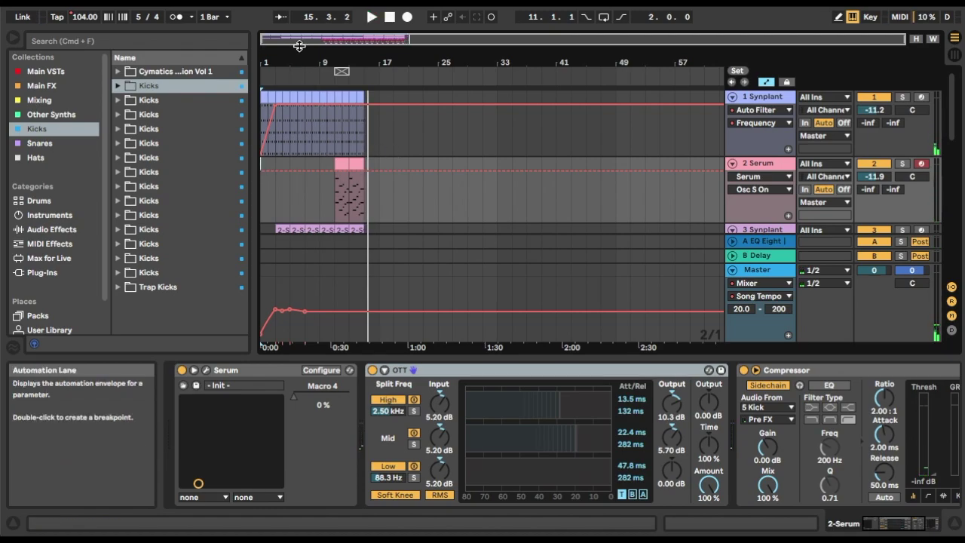
- View Main VSTs, Main FX, Mixing, Other Synths, Kicks and Snares in turn, finishing on Hats' cymbal and hi-hat folders
left_click(58, 73)
left_click(52, 88)
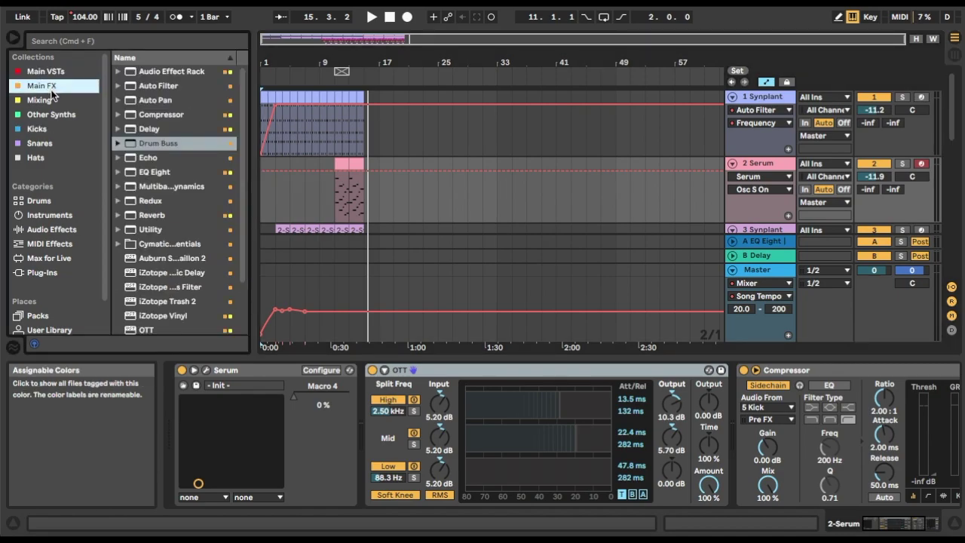
left_click(48, 101)
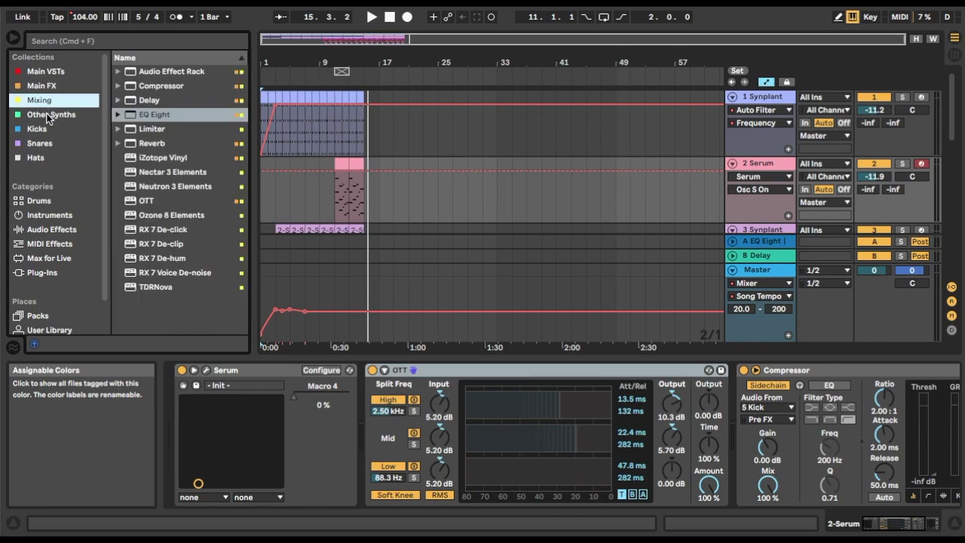
left_click(48, 119)
left_click(44, 130)
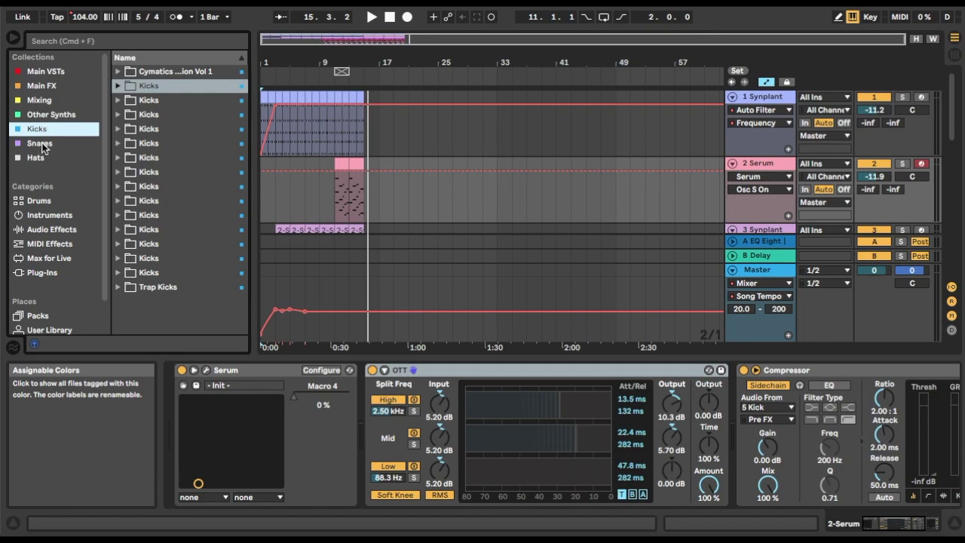
left_click(42, 145)
left_click(43, 159)
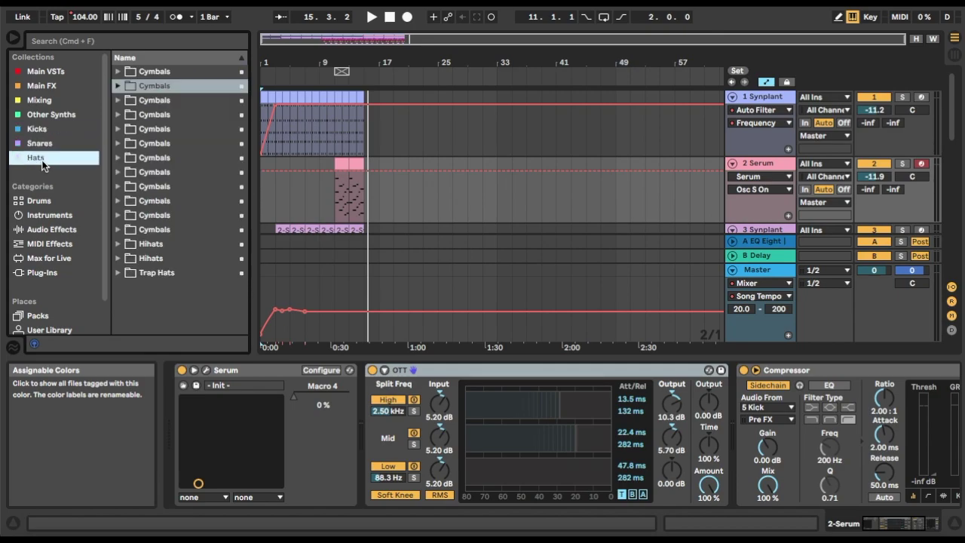